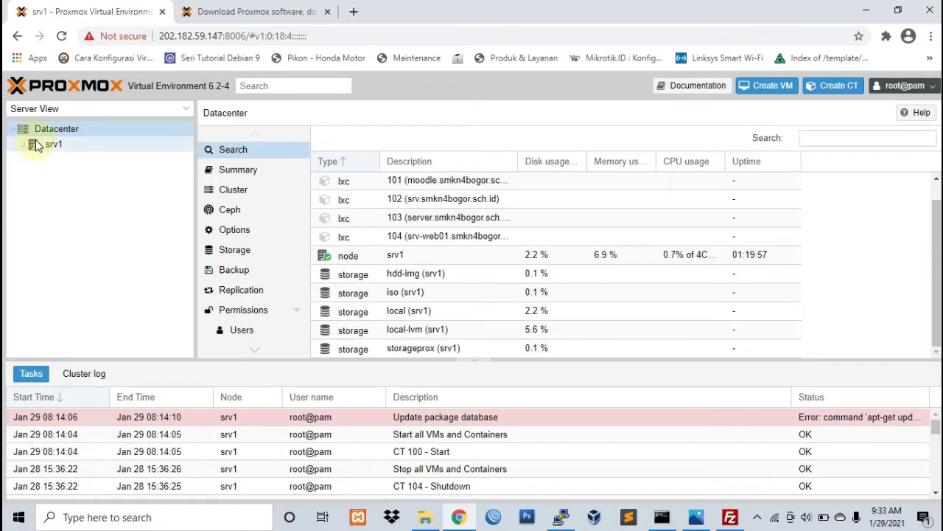
Expand node srv1 and review the status summary and usage graph of its iso storage.
{"action": "left_click", "coordinate": [24, 148]}
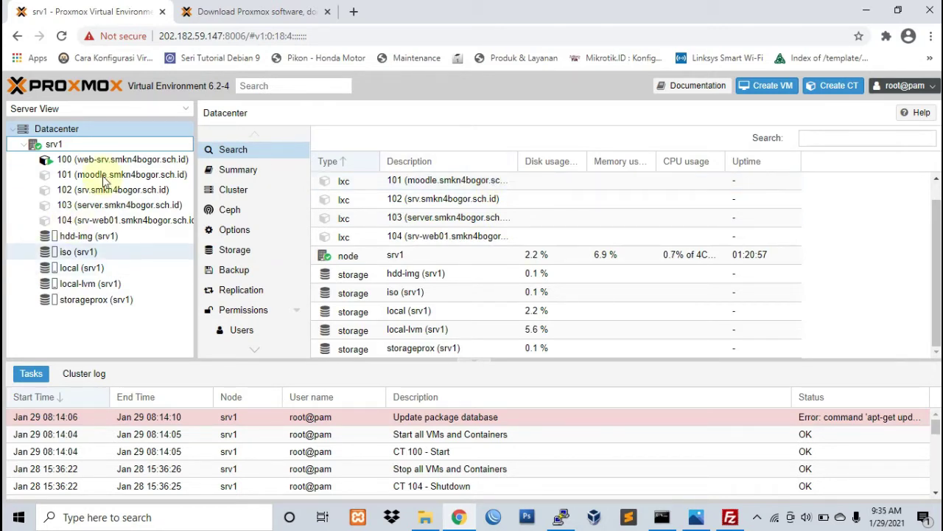
{"action": "left_click", "coordinate": [93, 252]}
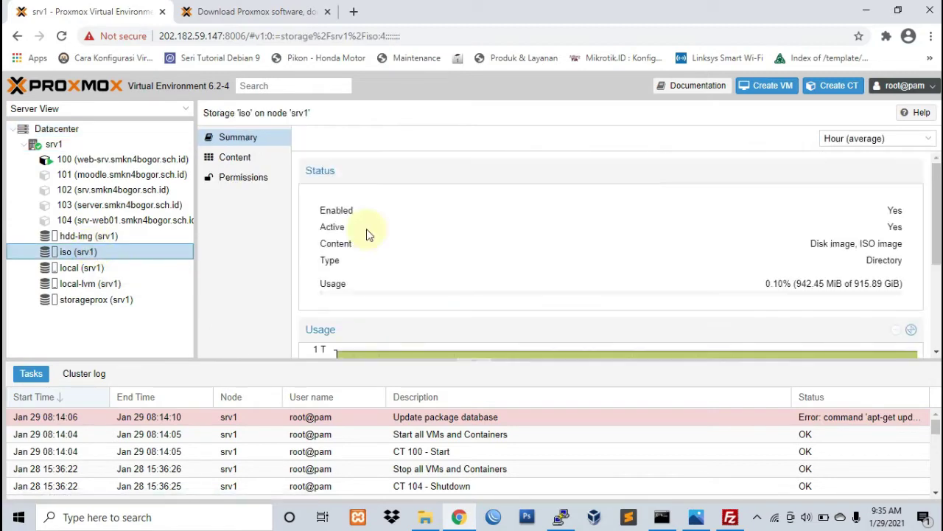
{"action": "scroll", "coordinate": [477, 246], "scroll_direction": "down", "scroll_amount": 2}
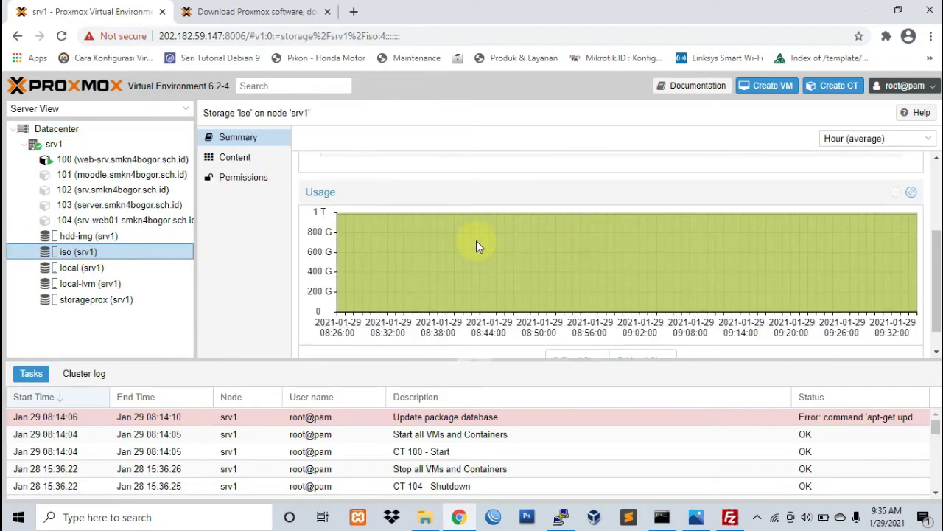
{"action": "scroll", "coordinate": [477, 244], "scroll_direction": "up", "scroll_amount": 1}
{"action": "scroll", "coordinate": [476, 244], "scroll_direction": "down", "scroll_amount": 1}
{"action": "scroll", "coordinate": [476, 244], "scroll_direction": "up", "scroll_amount": 1}
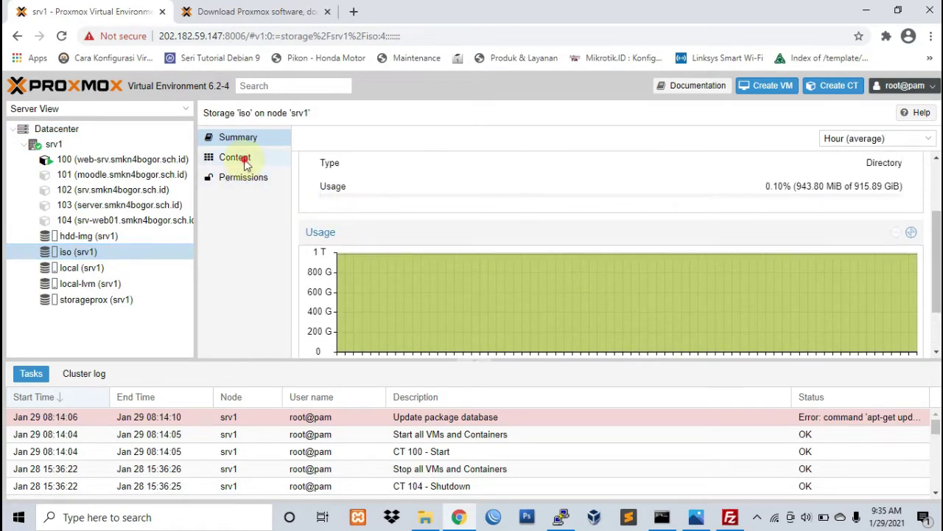
Start a new upload in the iso storage's content, keeping ISO image as the content type.
{"action": "left_click", "coordinate": [236, 157]}
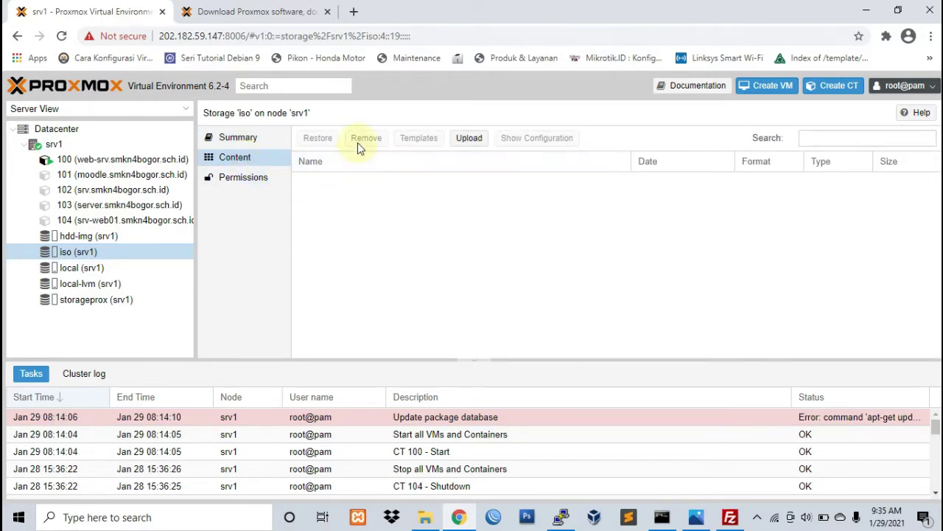
{"action": "left_click", "coordinate": [475, 143]}
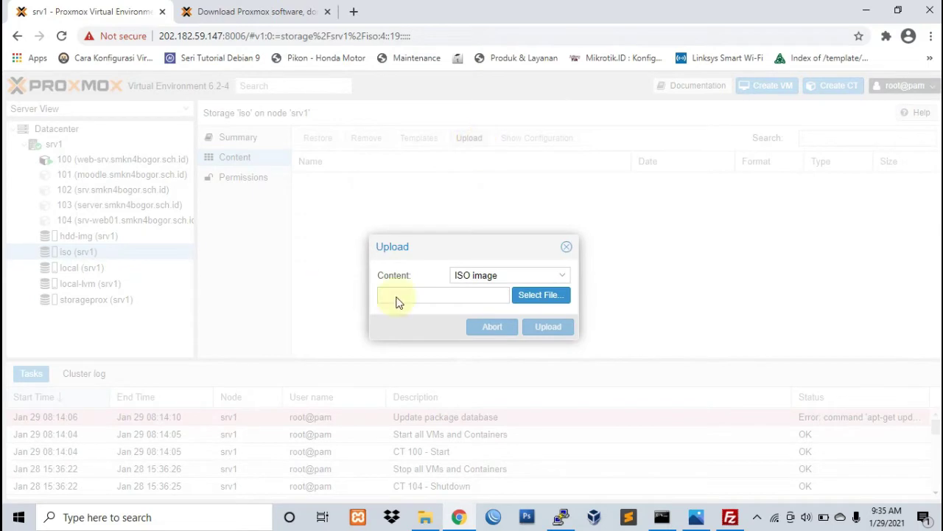
{"action": "left_click", "coordinate": [564, 280]}
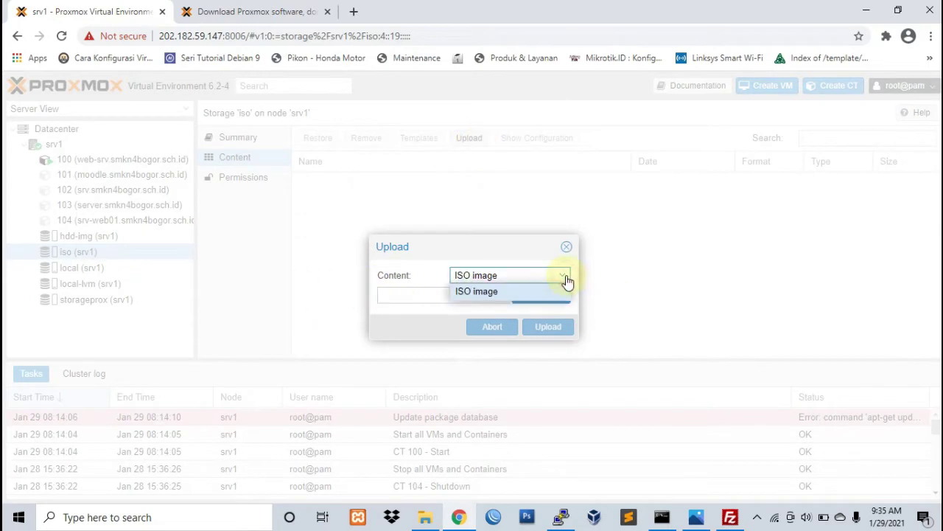
{"action": "left_click", "coordinate": [558, 280]}
Choose CentOS-7-x86_64-Minimal-2003.iso from the ISO\CentOS-7-x86_64 folder on drive E and upload it to the iso storage.
{"action": "left_click", "coordinate": [539, 295]}
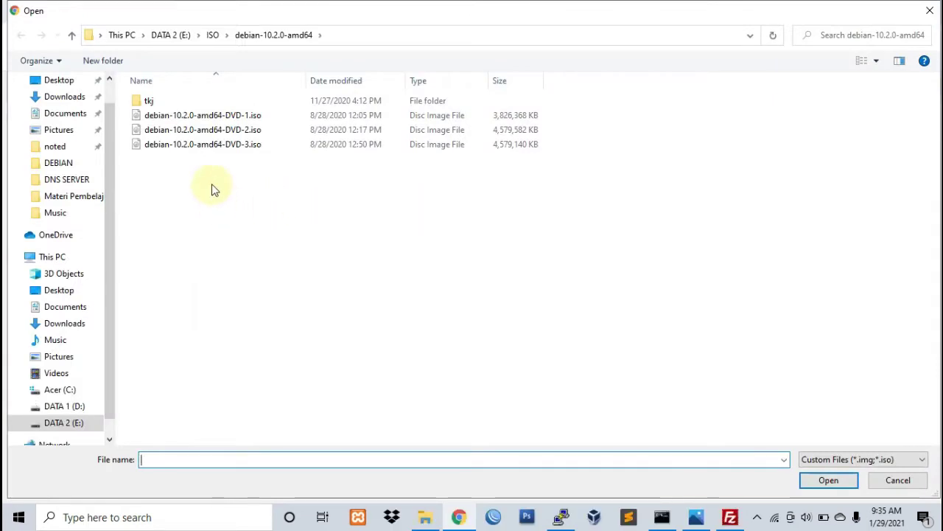
{"action": "left_click", "coordinate": [212, 35]}
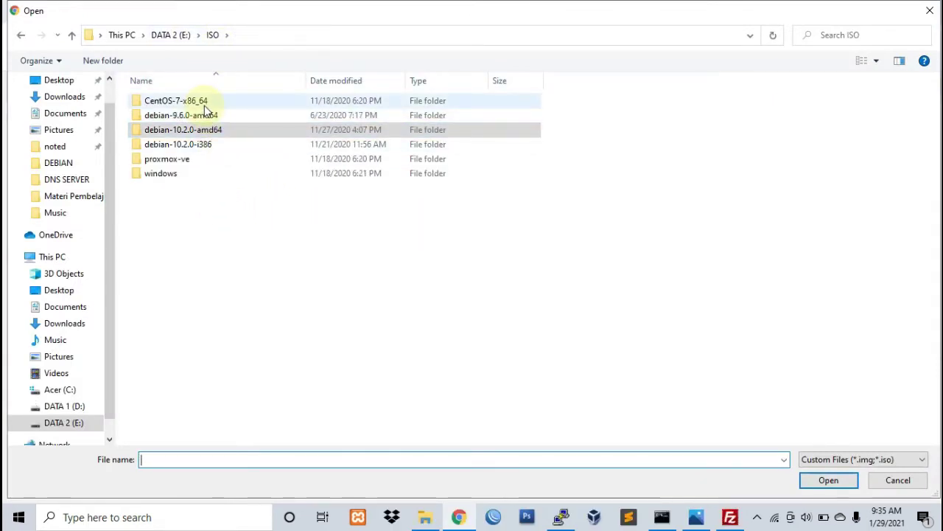
{"action": "double_click", "coordinate": [205, 107]}
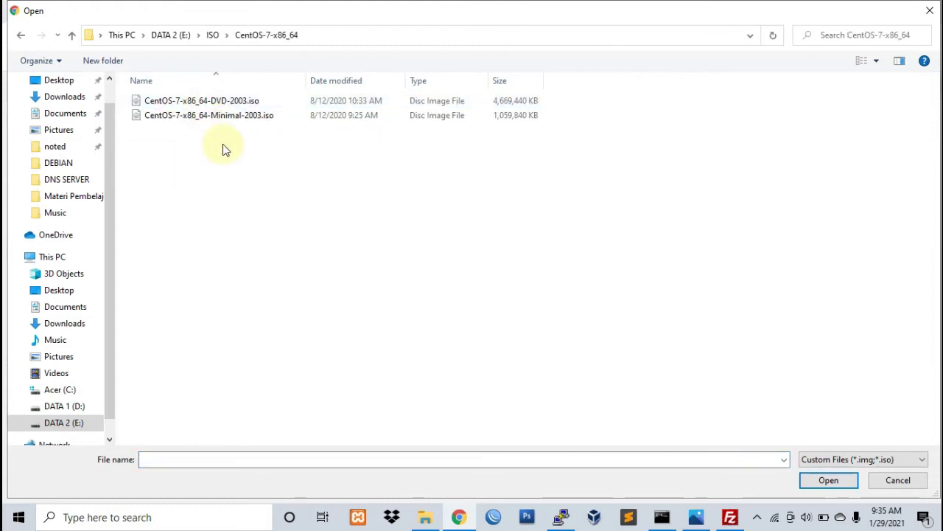
{"action": "left_click", "coordinate": [175, 120]}
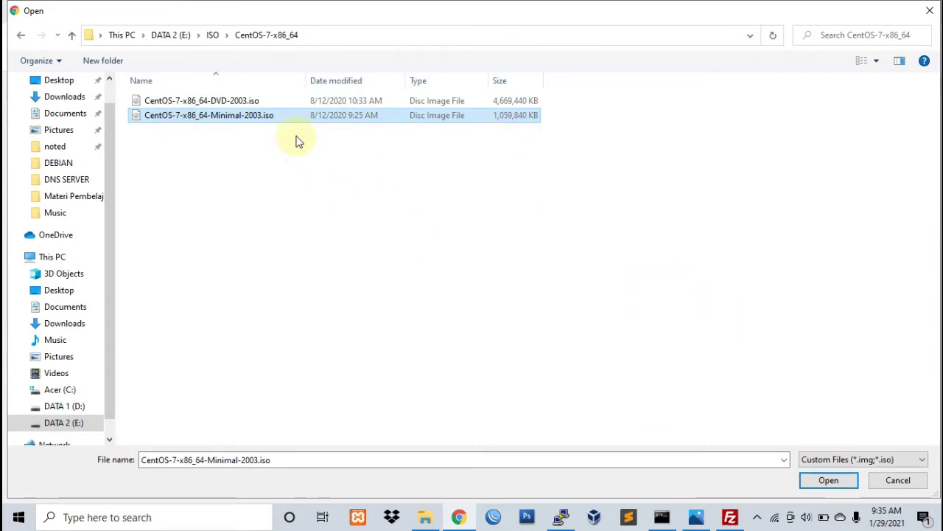
{"action": "left_click", "coordinate": [296, 103]}
{"action": "left_click", "coordinate": [296, 115]}
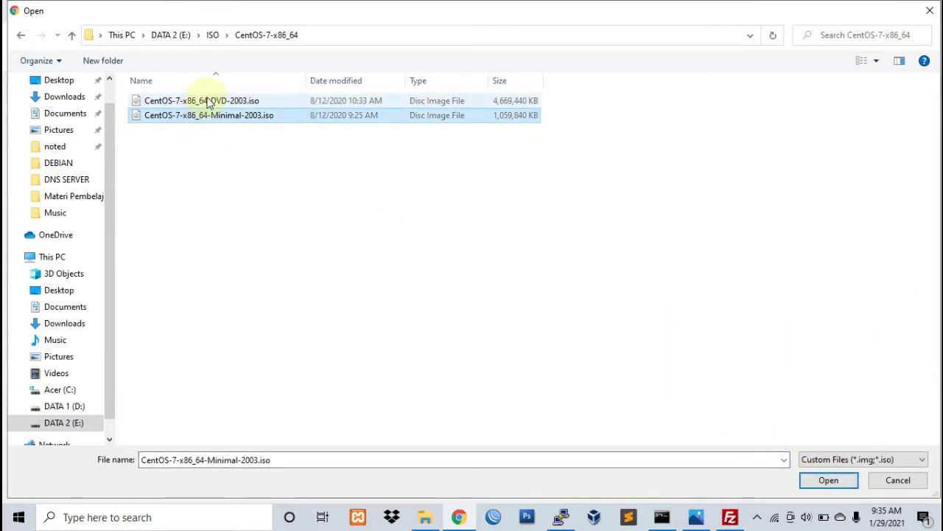
{"action": "left_click", "coordinate": [825, 480]}
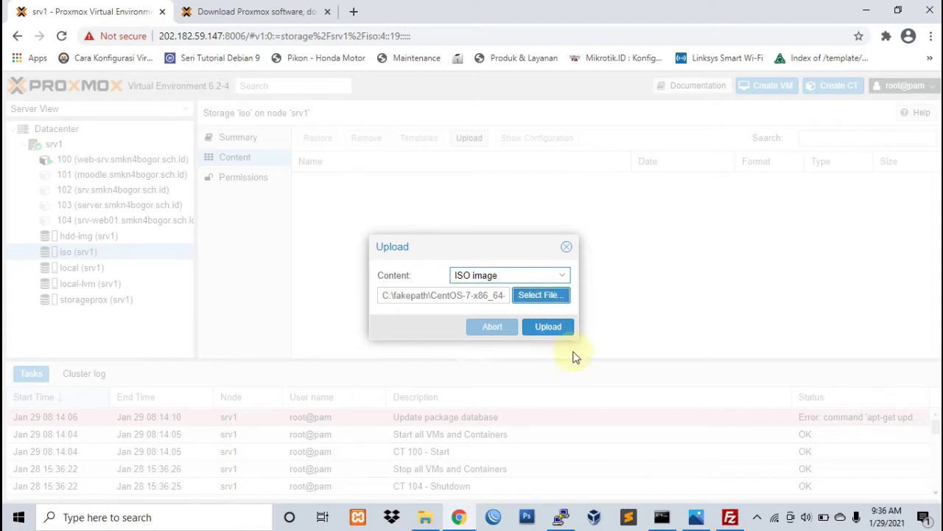
{"action": "left_click", "coordinate": [551, 328]}
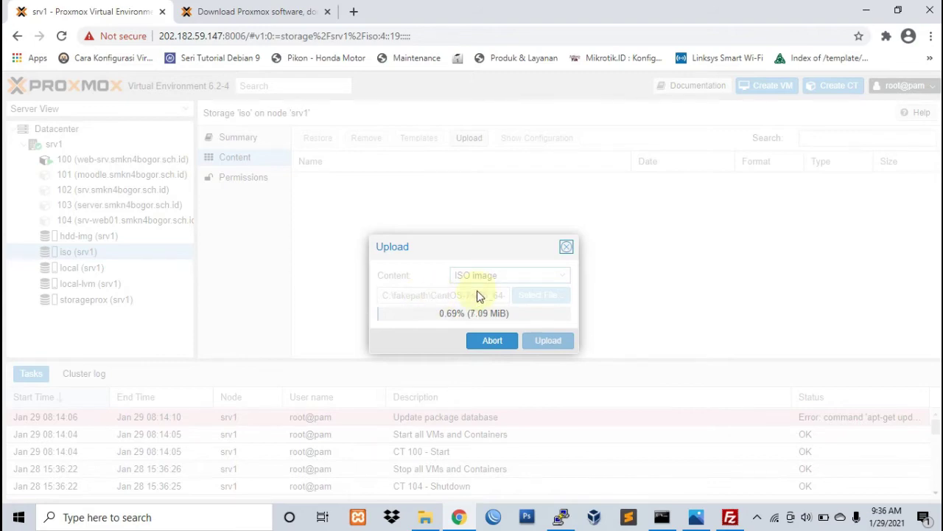
{"action": "left_click", "coordinate": [250, 11]}
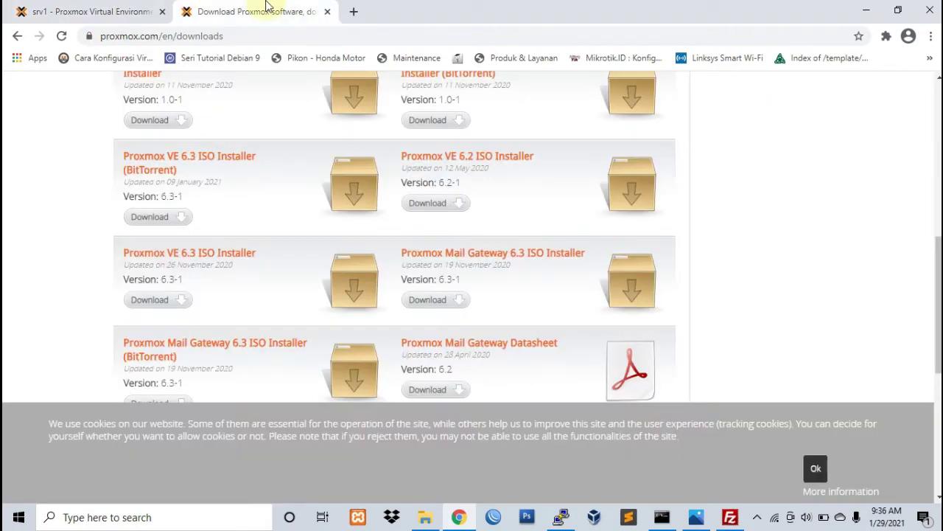
{"action": "left_click", "coordinate": [125, 8]}
{"action": "left_click", "coordinate": [227, 9]}
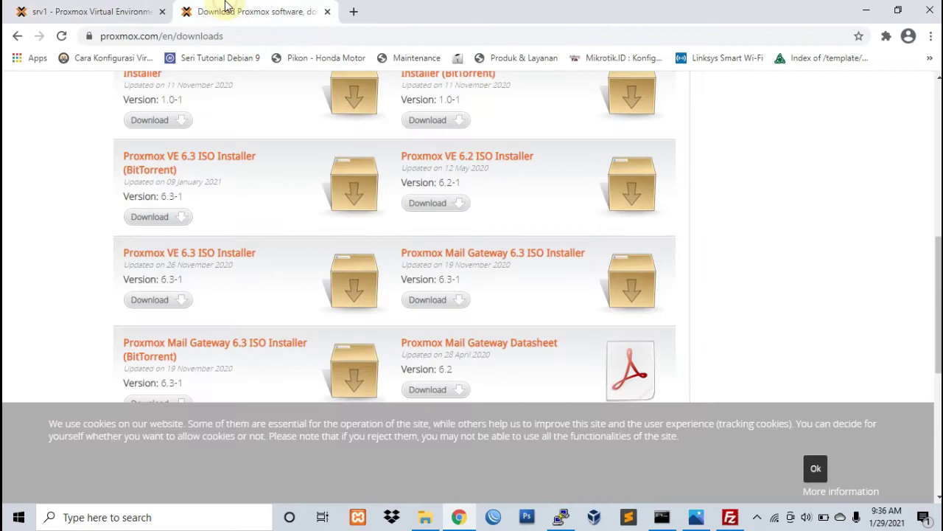
{"action": "left_click", "coordinate": [143, 34]}
{"action": "left_click", "coordinate": [135, 6]}
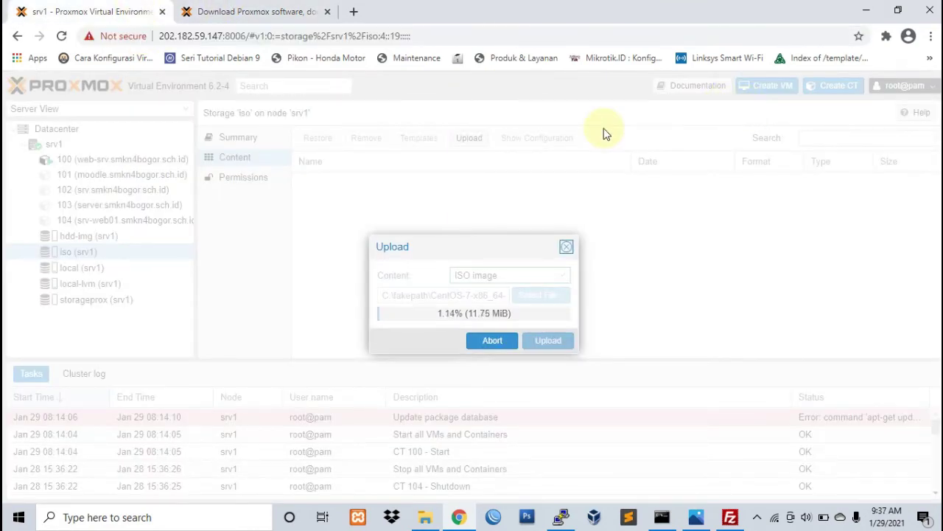
{"action": "left_click", "coordinate": [247, 8]}
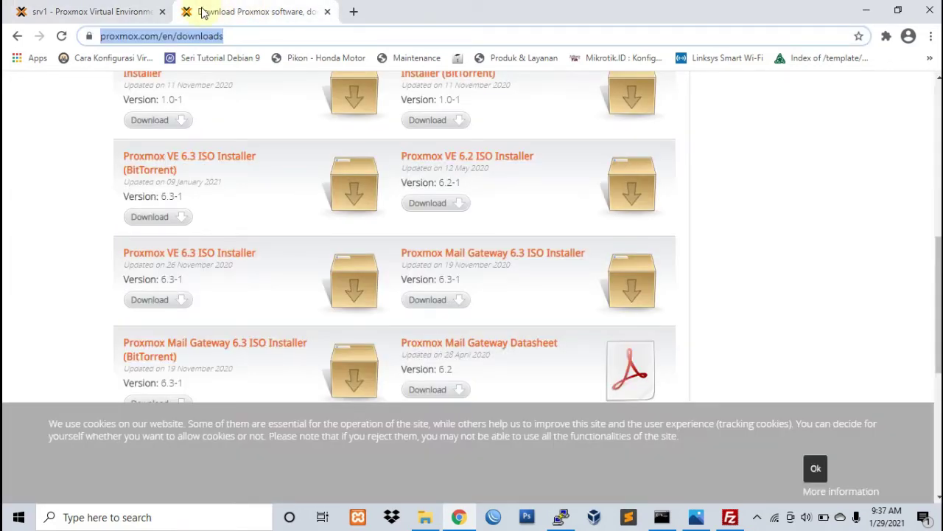
{"action": "type", "text": "2"}
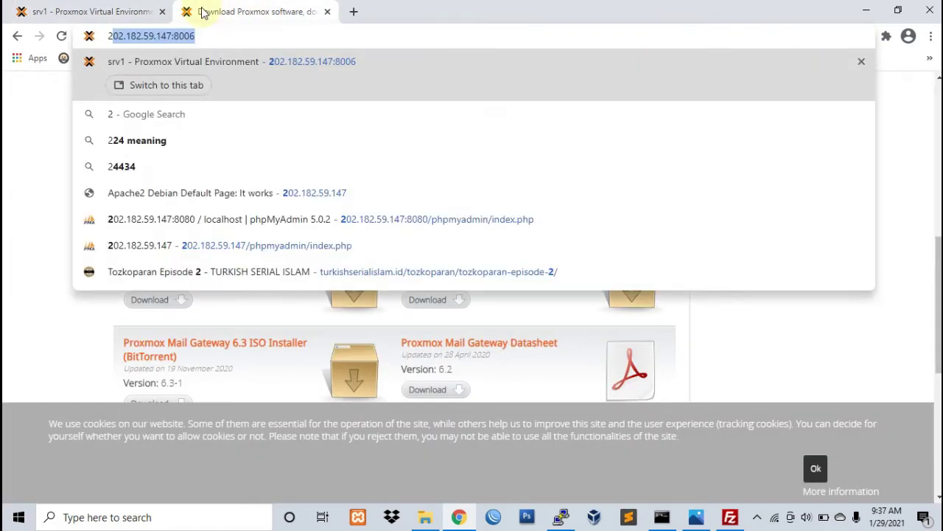
{"action": "key", "text": "BackSpace"}
{"action": "key", "text": "BackSpace"}
{"action": "type", "text": "2.182.59.147:8006"}
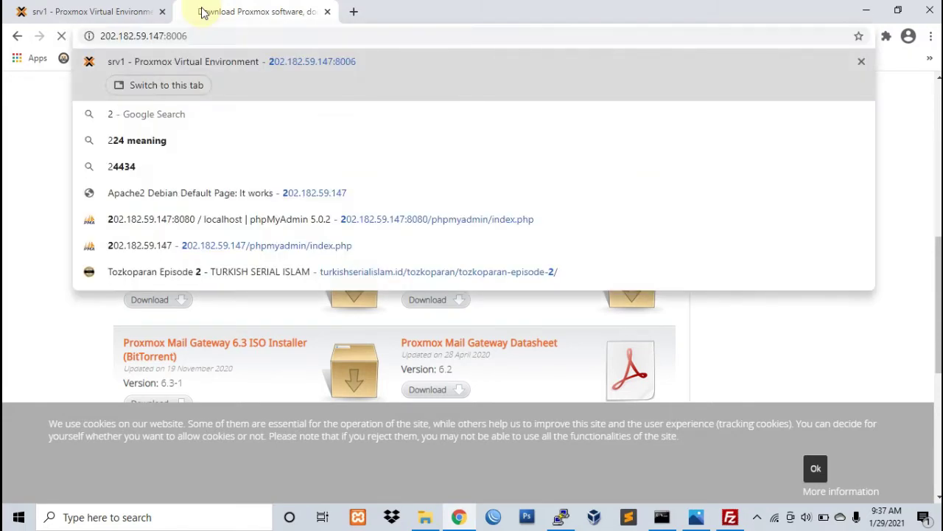
{"action": "key", "text": "Return"}
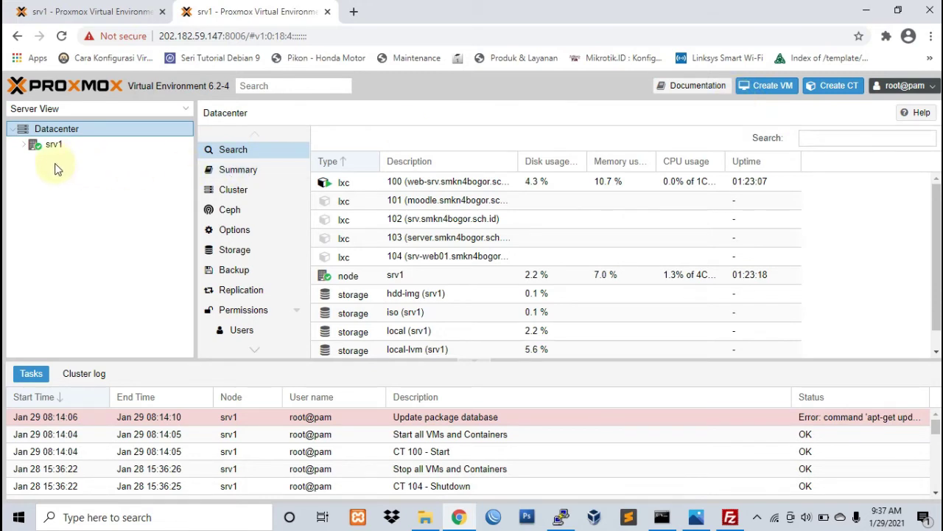
Expand node srv1 and display the content list of the hdd-img storage.
{"action": "left_click", "coordinate": [24, 145]}
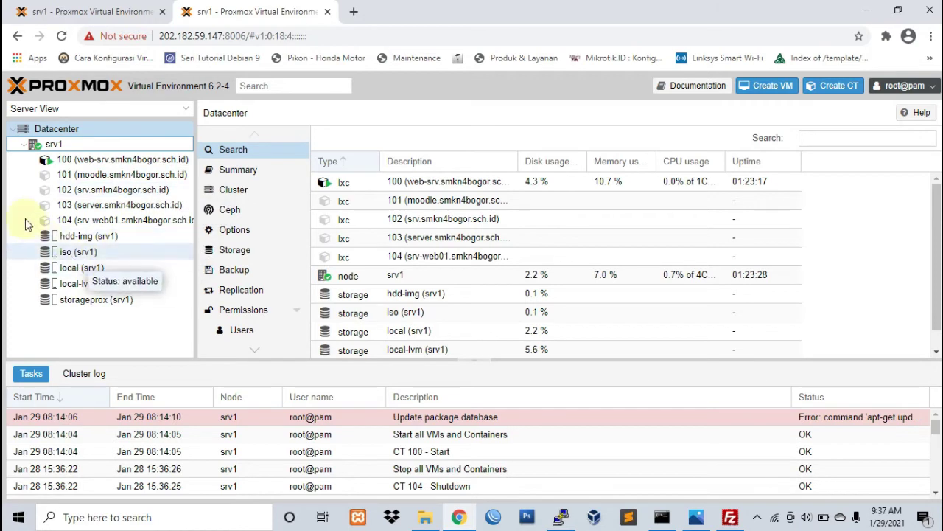
{"action": "left_click", "coordinate": [88, 238]}
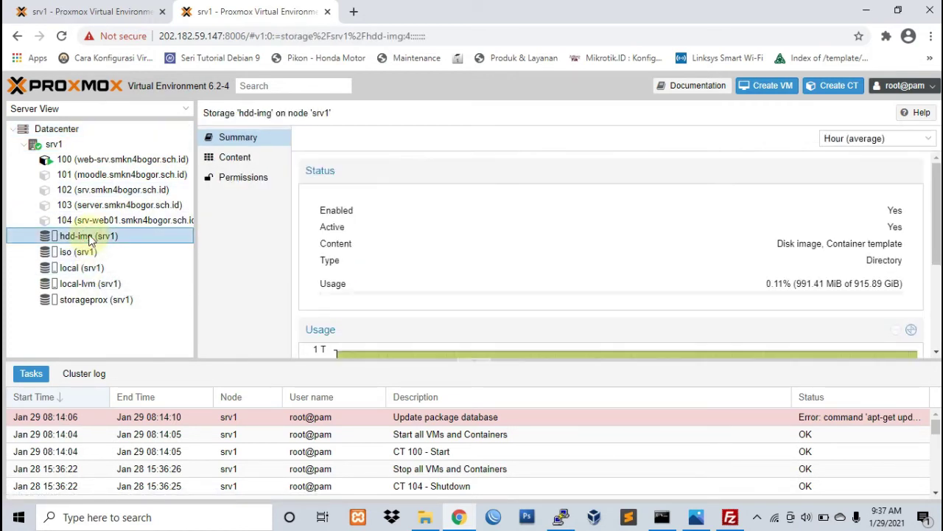
{"action": "left_click", "coordinate": [73, 253]}
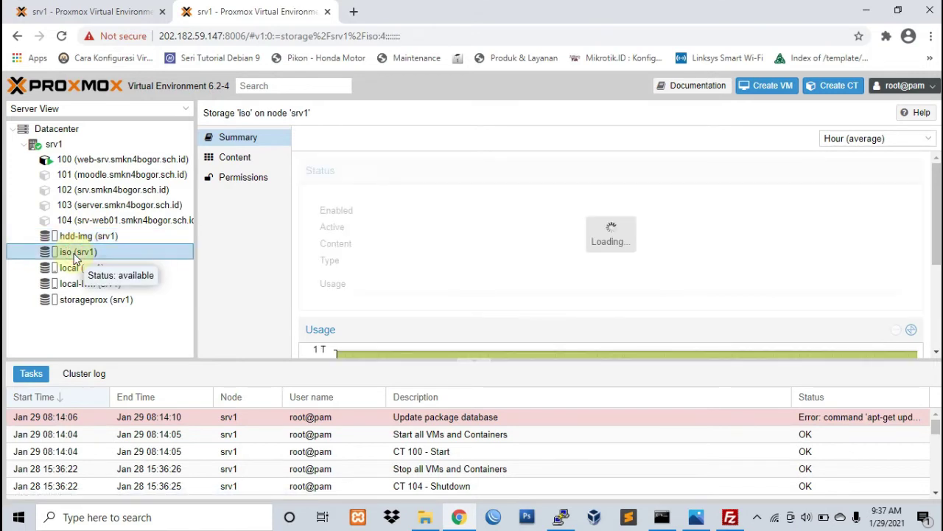
{"action": "left_click", "coordinate": [113, 237]}
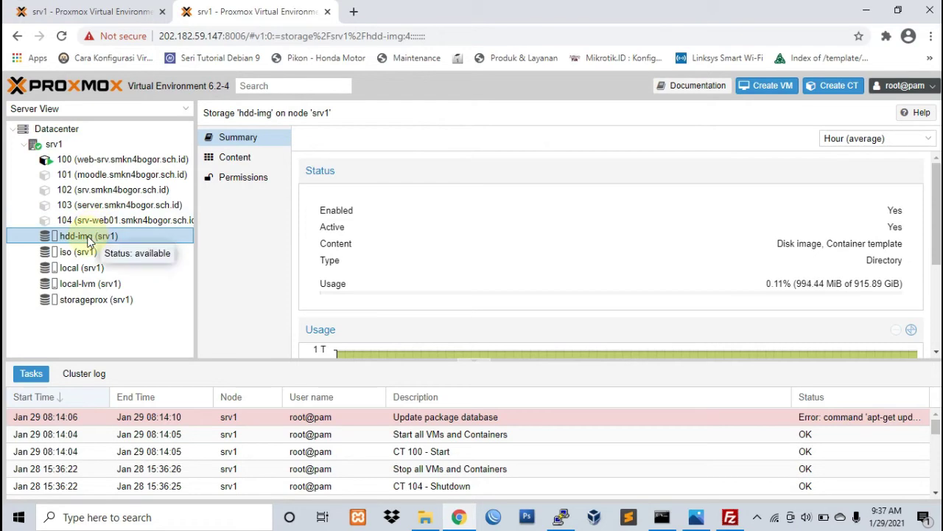
{"action": "left_click", "coordinate": [233, 157]}
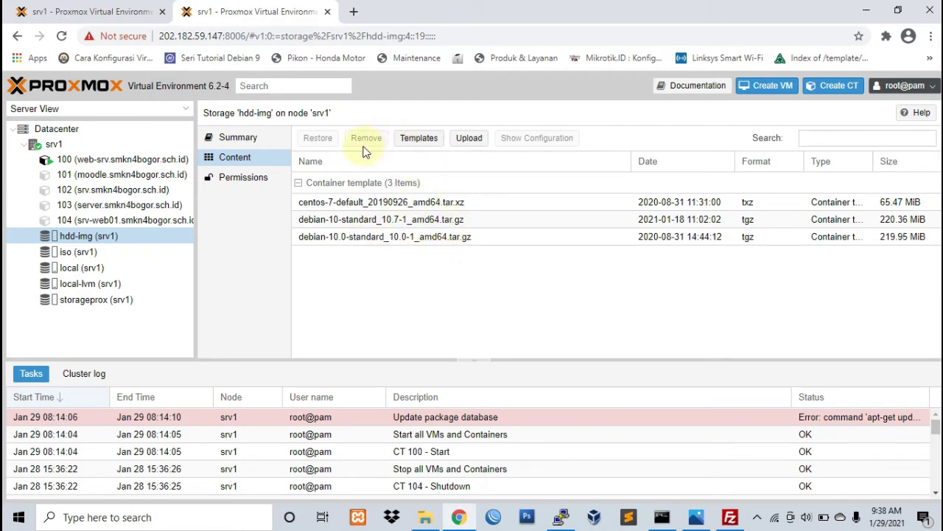
Browse the available container templates for hdd-img and download the ubuntu-20.04-standard template.
{"action": "left_click", "coordinate": [417, 147]}
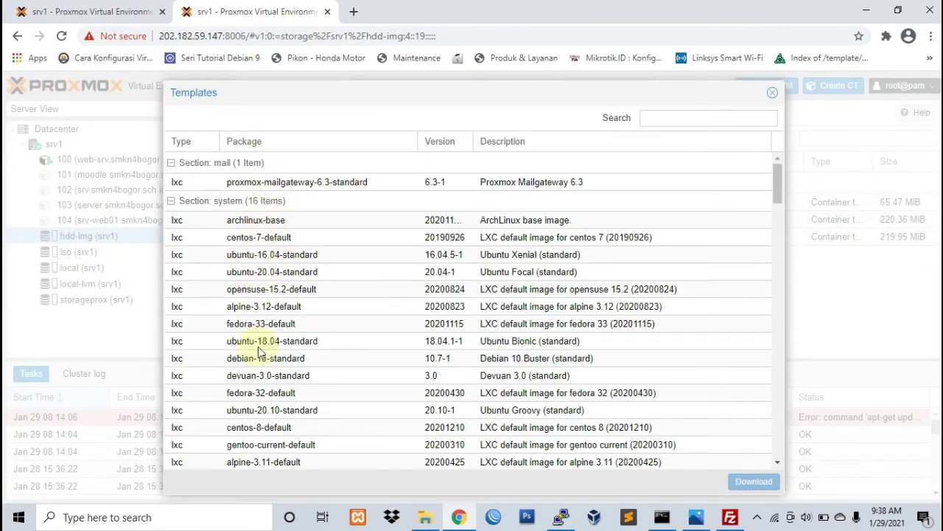
{"action": "scroll", "coordinate": [258, 346], "scroll_direction": "down", "scroll_amount": 5}
{"action": "scroll", "coordinate": [295, 344], "scroll_direction": "up", "scroll_amount": 3}
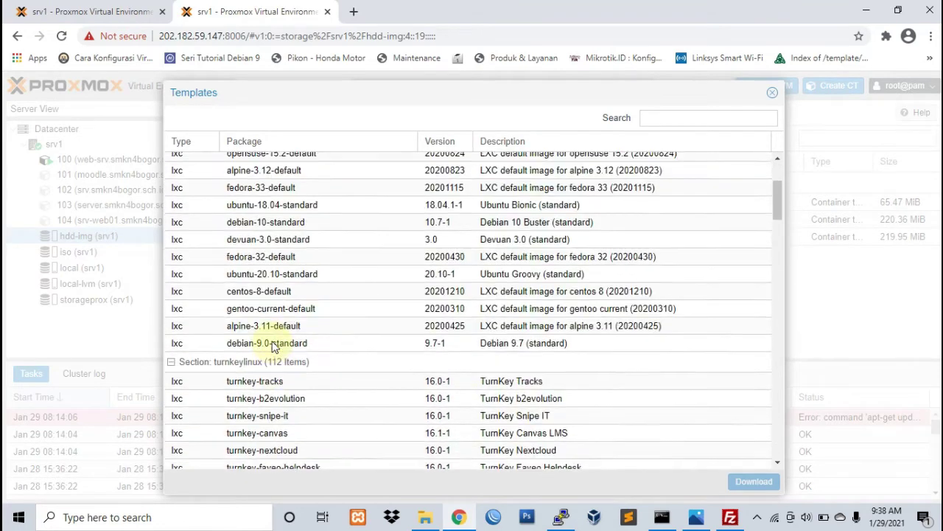
{"action": "scroll", "coordinate": [283, 339], "scroll_direction": "up", "scroll_amount": 3}
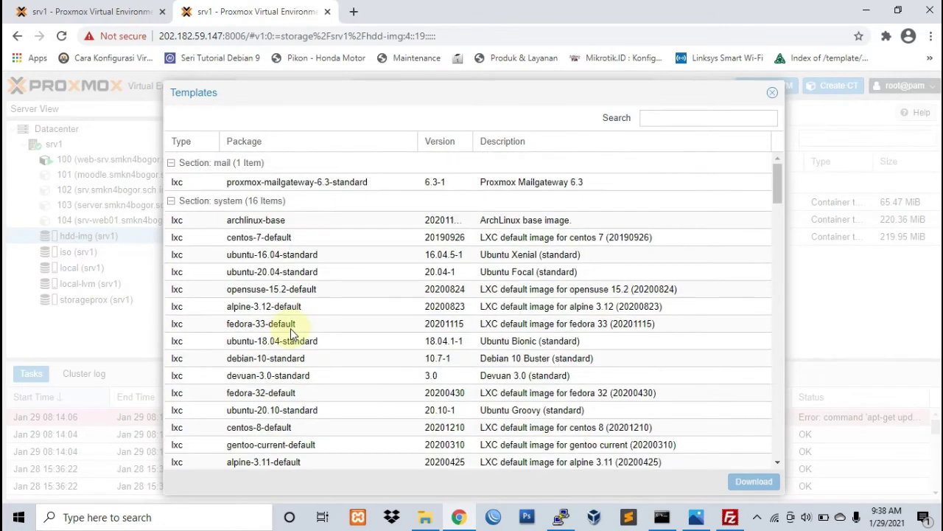
{"action": "left_click", "coordinate": [322, 276]}
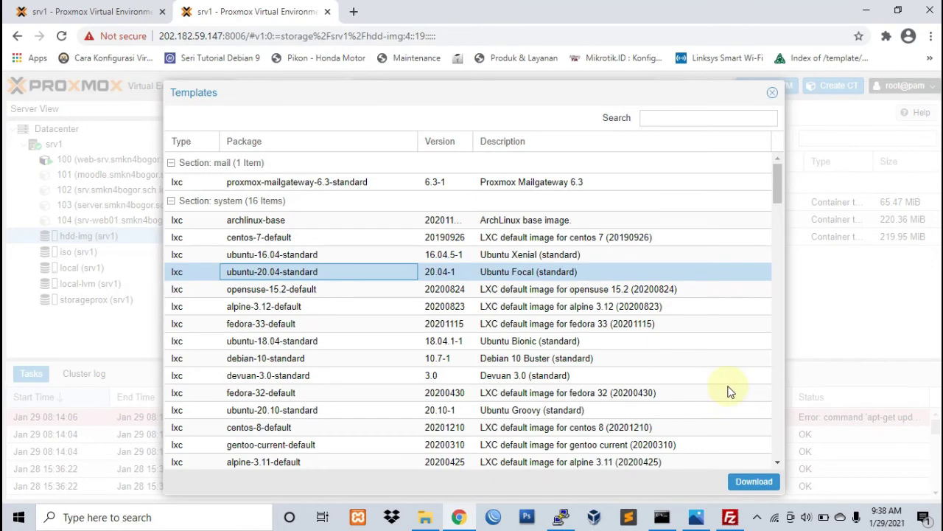
{"action": "scroll", "coordinate": [730, 391], "scroll_direction": "down", "scroll_amount": 2}
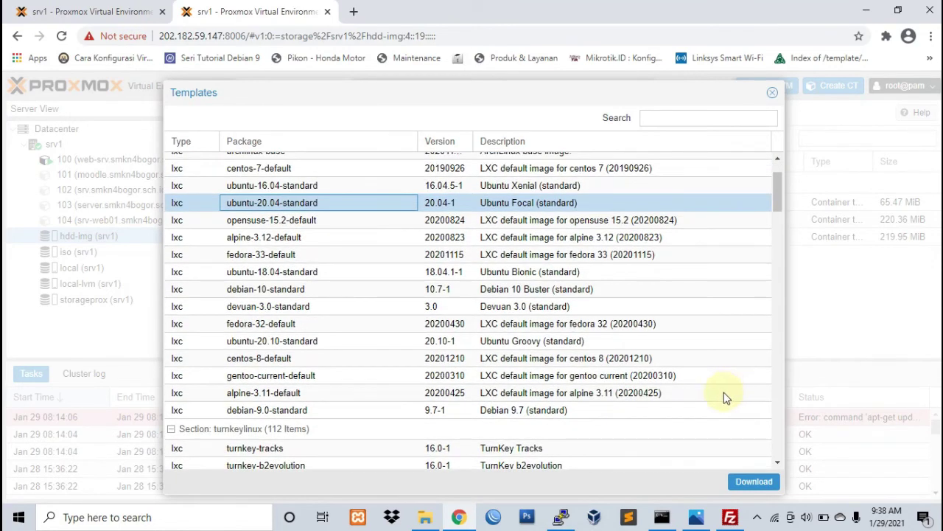
{"action": "left_click", "coordinate": [754, 480]}
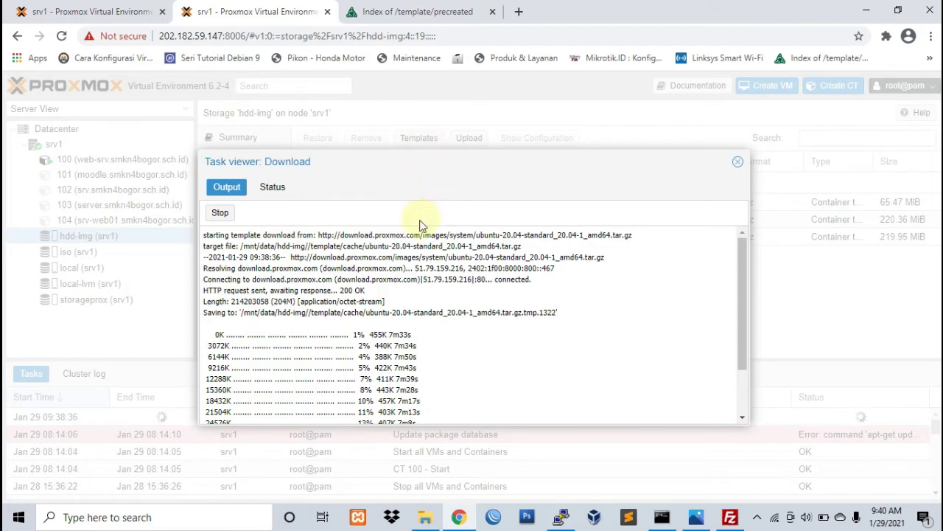
Check the template download's task output and switch to the OpenVZ precreated template index.
{"action": "scroll", "coordinate": [455, 326], "scroll_direction": "down", "scroll_amount": 1}
{"action": "scroll", "coordinate": [455, 327], "scroll_direction": "down", "scroll_amount": 1}
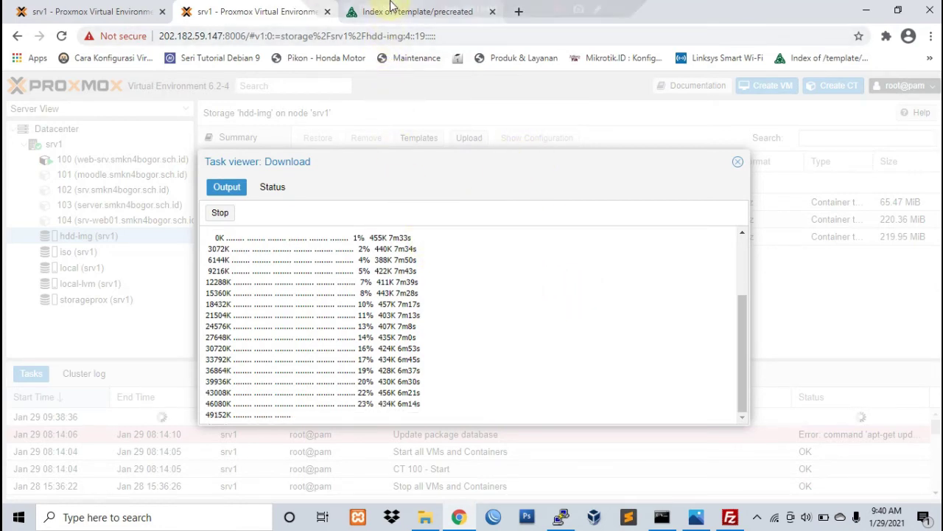
{"action": "mouse_move", "coordinate": [362, 6]}
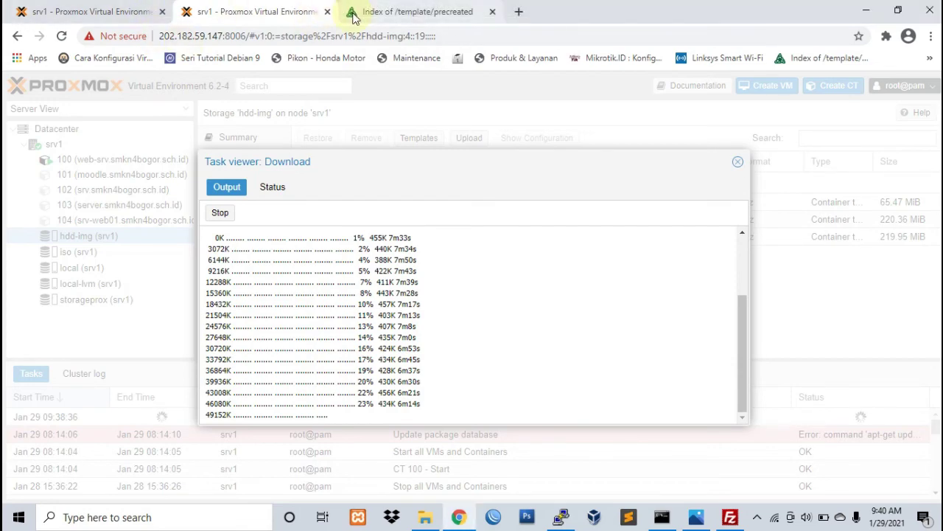
{"action": "left_click", "coordinate": [353, 13]}
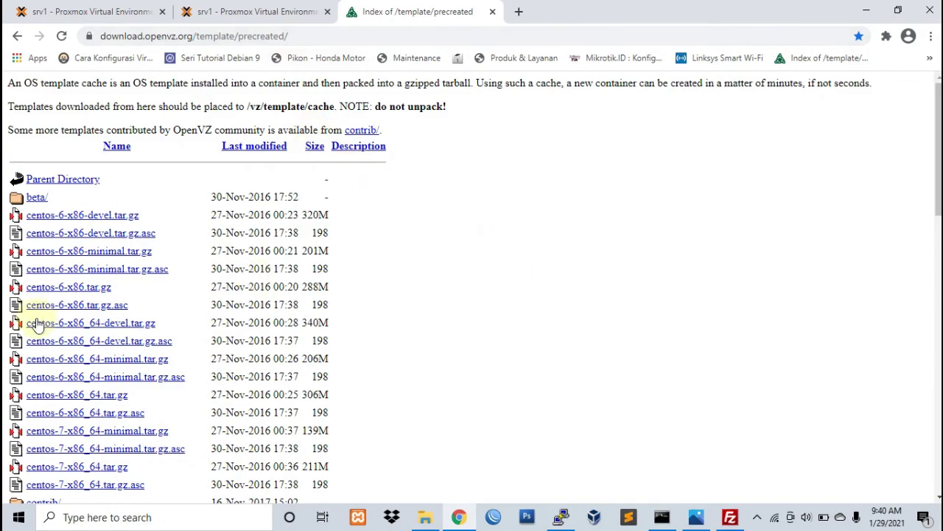
Examine the CentOS, Debian, Fedora, SUSE and Ubuntu container templates listed in the OpenVZ precreated index.
{"action": "scroll", "coordinate": [100, 216], "scroll_direction": "down", "scroll_amount": 6}
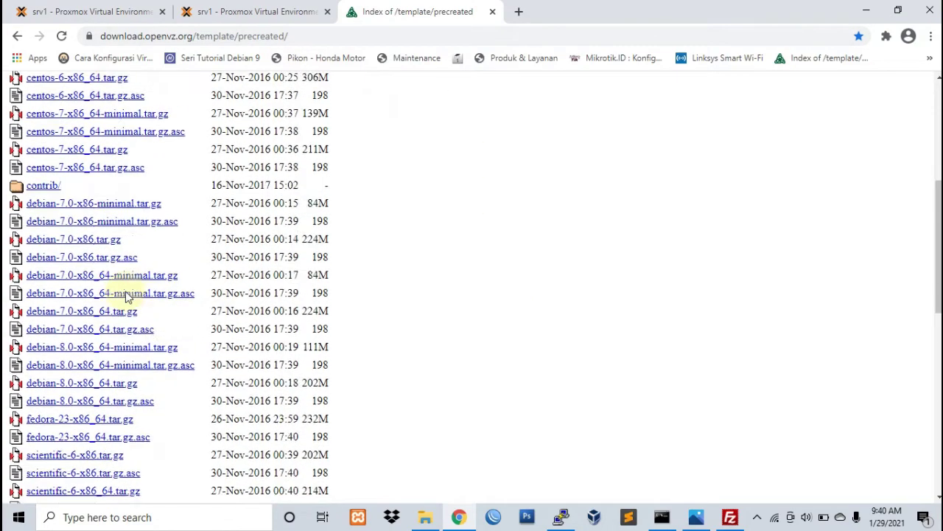
{"action": "scroll", "coordinate": [132, 295], "scroll_direction": "up", "scroll_amount": 6}
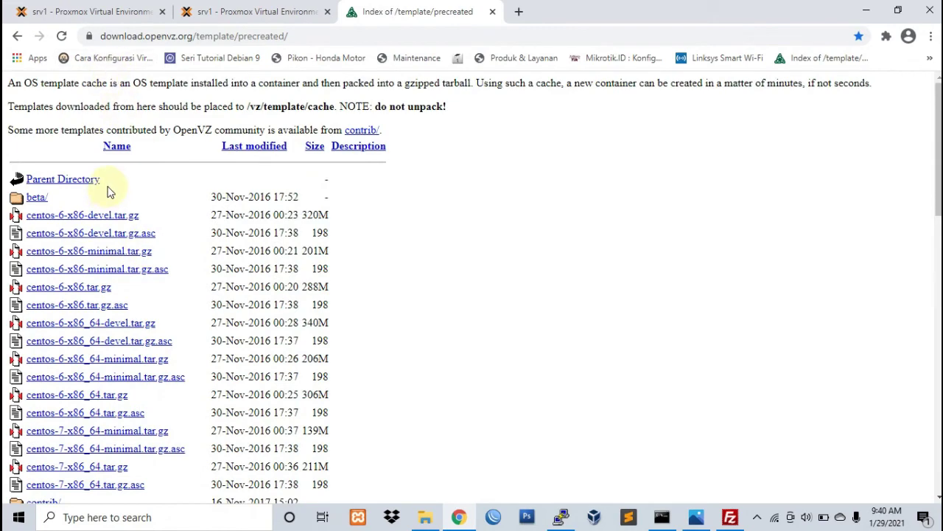
{"action": "scroll", "coordinate": [134, 200], "scroll_direction": "down", "scroll_amount": 2}
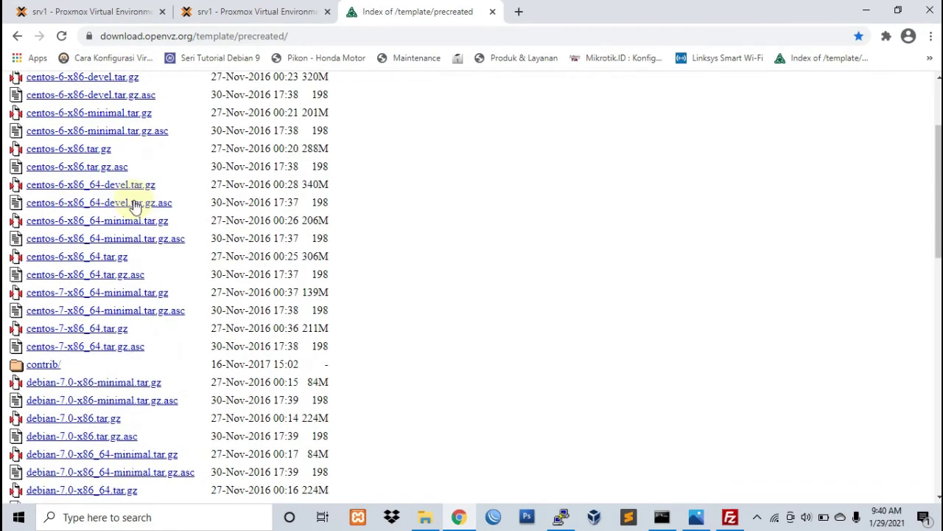
{"action": "scroll", "coordinate": [133, 206], "scroll_direction": "down", "scroll_amount": 1}
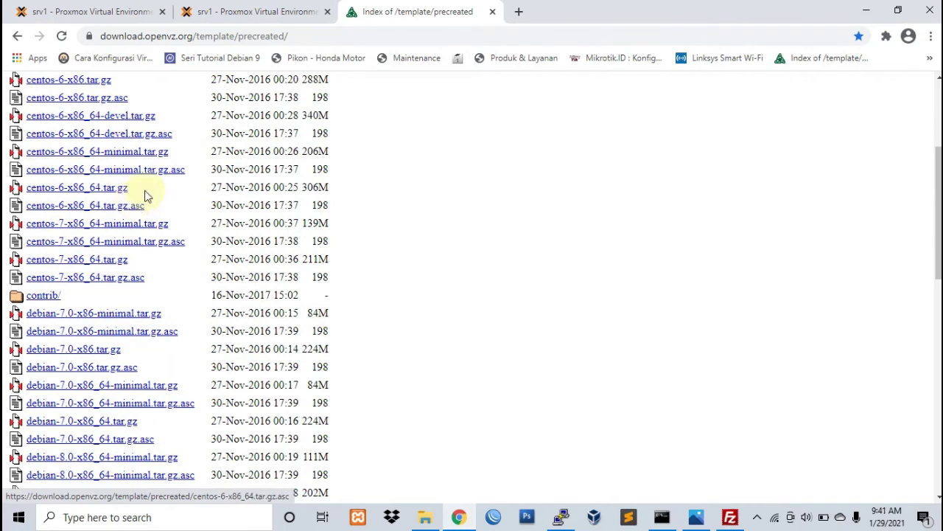
{"action": "scroll", "coordinate": [136, 207], "scroll_direction": "down", "scroll_amount": 7}
{"action": "scroll", "coordinate": [155, 210], "scroll_direction": "down", "scroll_amount": 3}
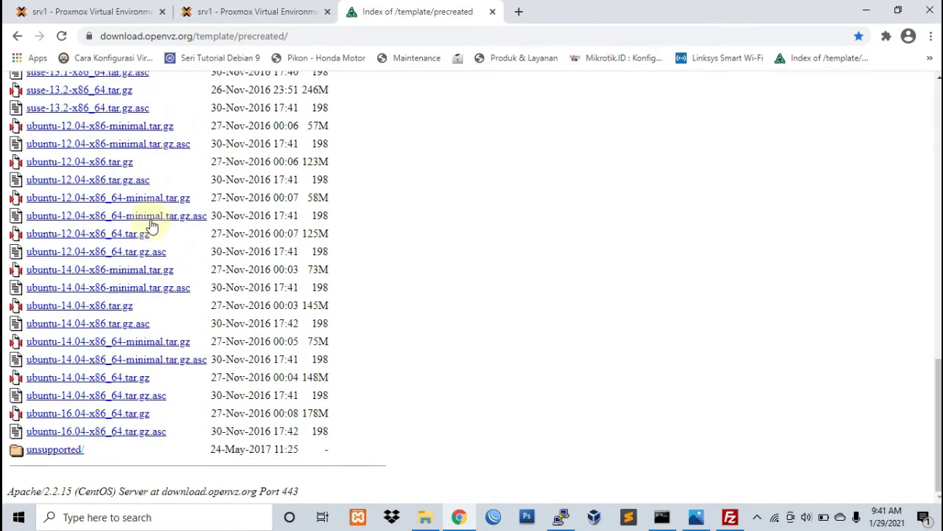
{"action": "scroll", "coordinate": [150, 229], "scroll_direction": "up", "scroll_amount": 9}
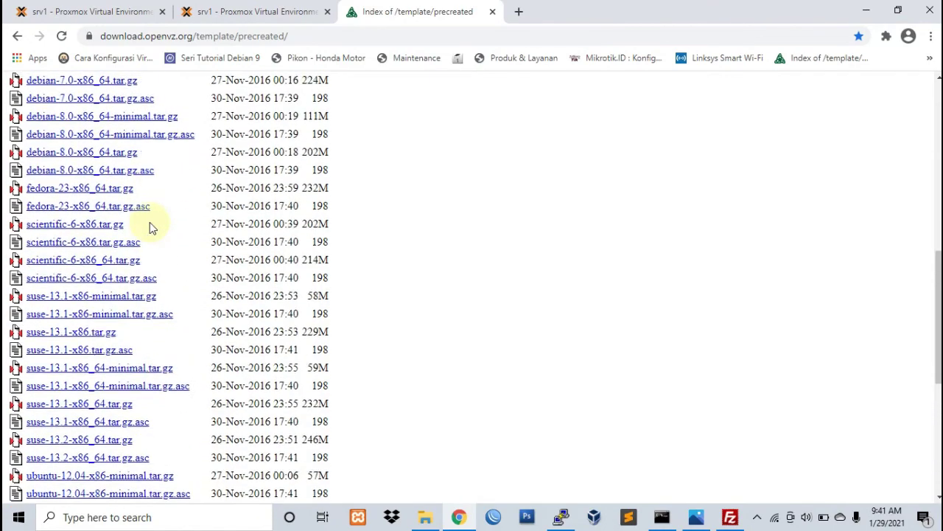
{"action": "scroll", "coordinate": [150, 228], "scroll_direction": "up", "scroll_amount": 2}
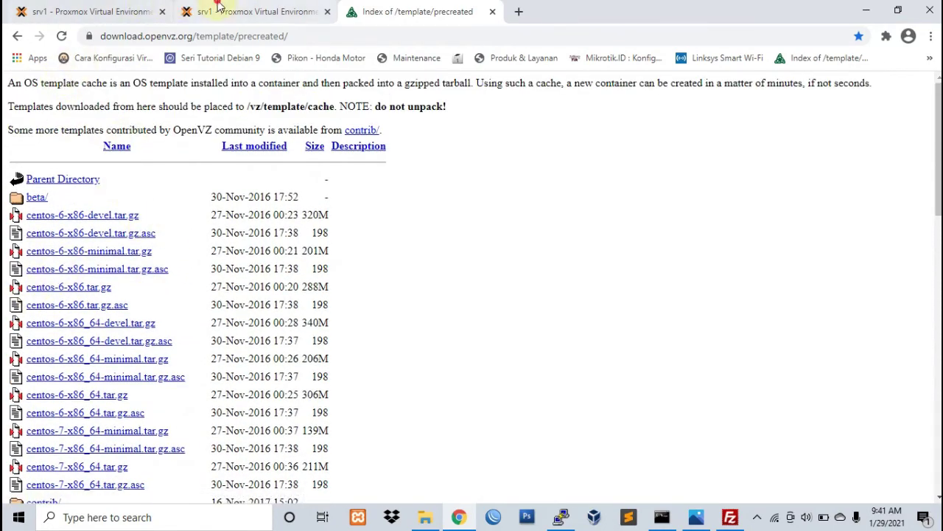
Review the ubuntu-20.04-standard template download output for hdd-img, switching between it and the OpenVZ template index.
{"action": "left_click", "coordinate": [190, 8]}
{"action": "left_click", "coordinate": [385, 7]}
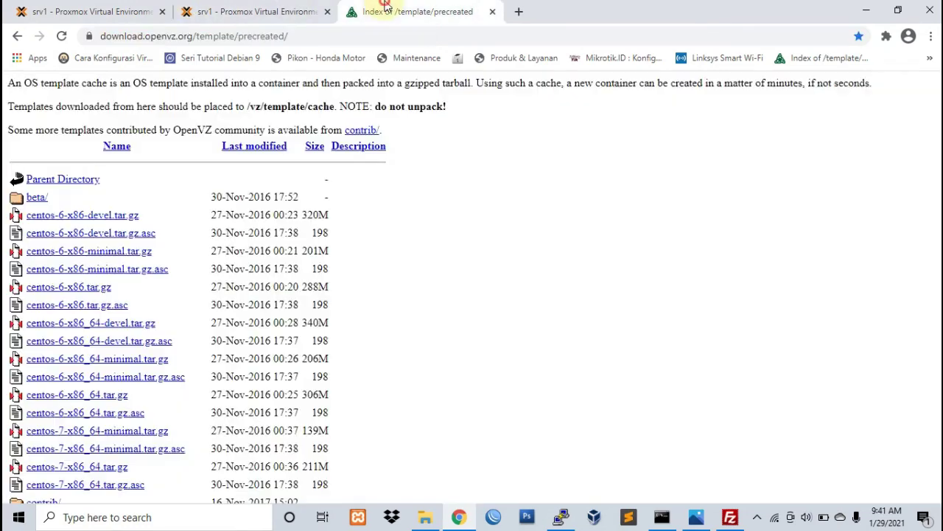
{"action": "left_click", "coordinate": [295, 9]}
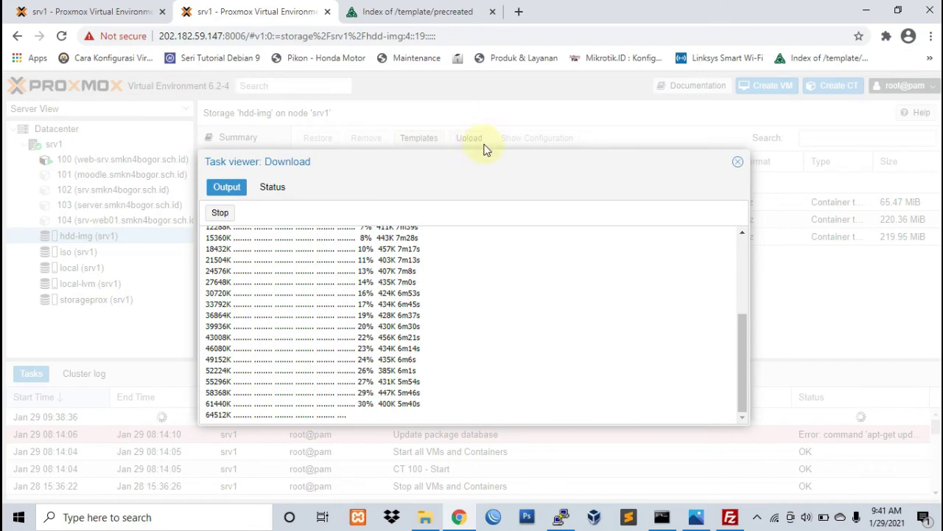
{"action": "scroll", "coordinate": [653, 354], "scroll_direction": "up", "scroll_amount": 5}
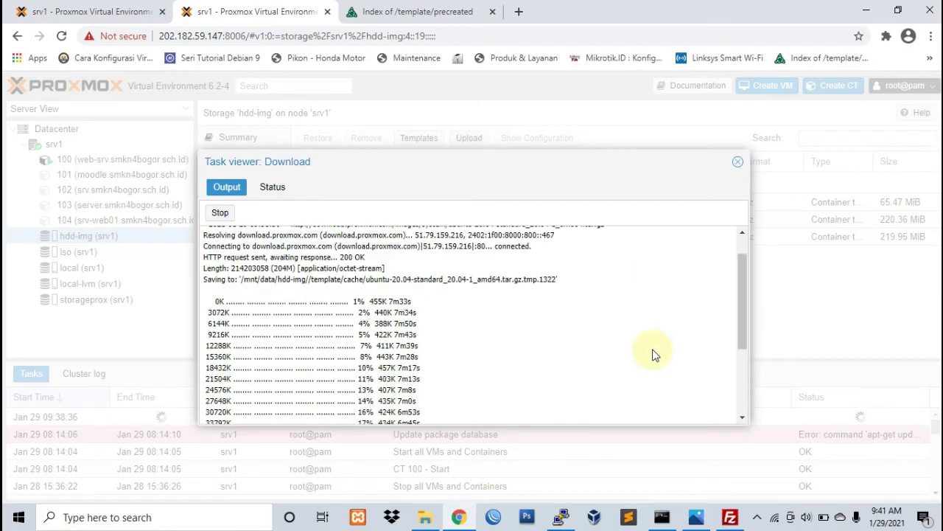
{"action": "left_click", "coordinate": [369, 11]}
{"action": "left_click", "coordinate": [303, 11]}
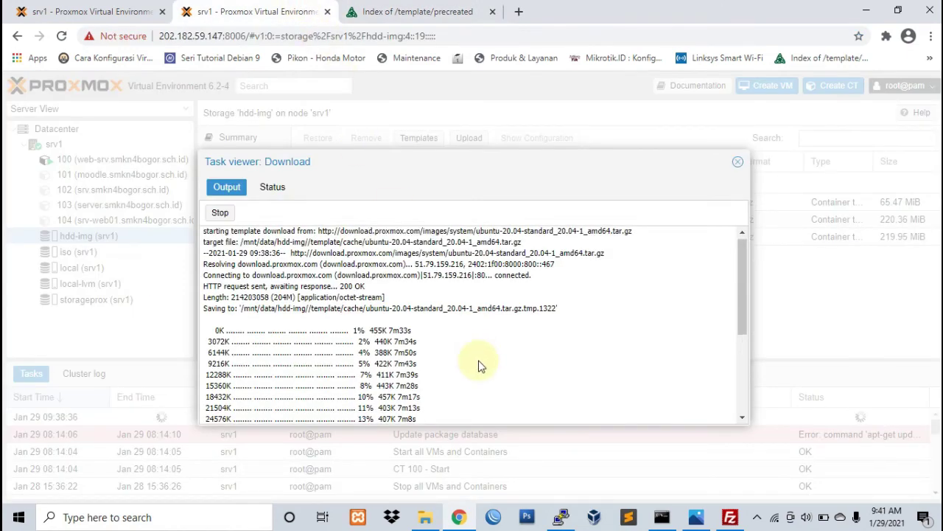
{"action": "scroll", "coordinate": [478, 359], "scroll_direction": "down", "scroll_amount": 5}
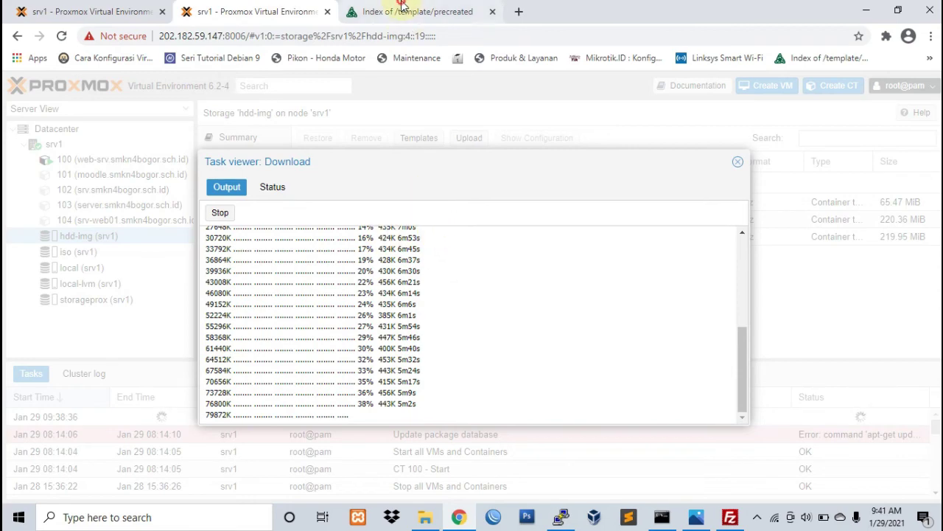
{"action": "left_click", "coordinate": [400, 11]}
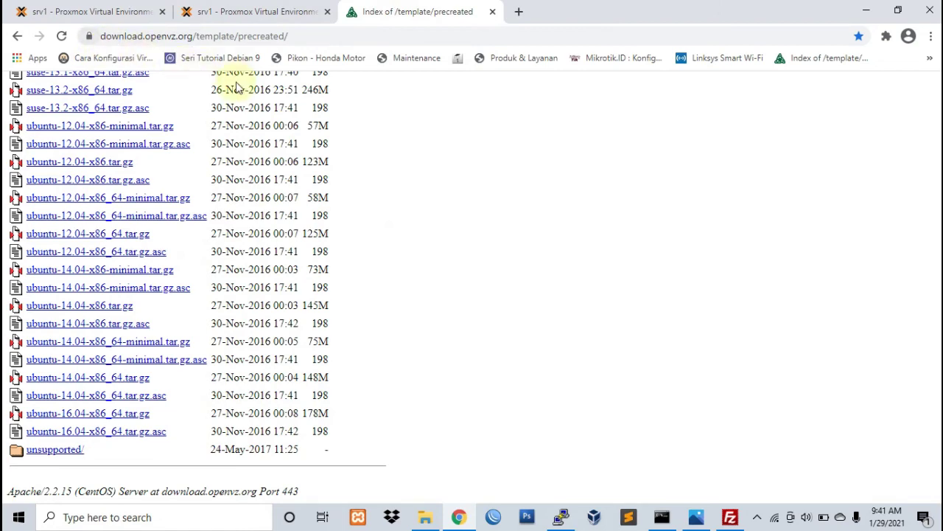
{"action": "left_click", "coordinate": [259, 10]}
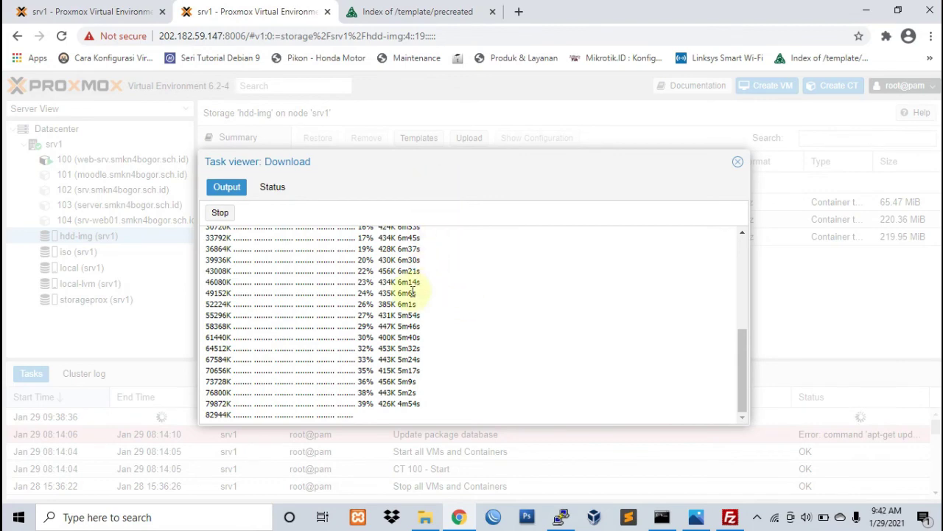
Compare the progress of the CentOS-7 ISO upload to the iso storage with the template download to hdd-img.
{"action": "left_click", "coordinate": [103, 11]}
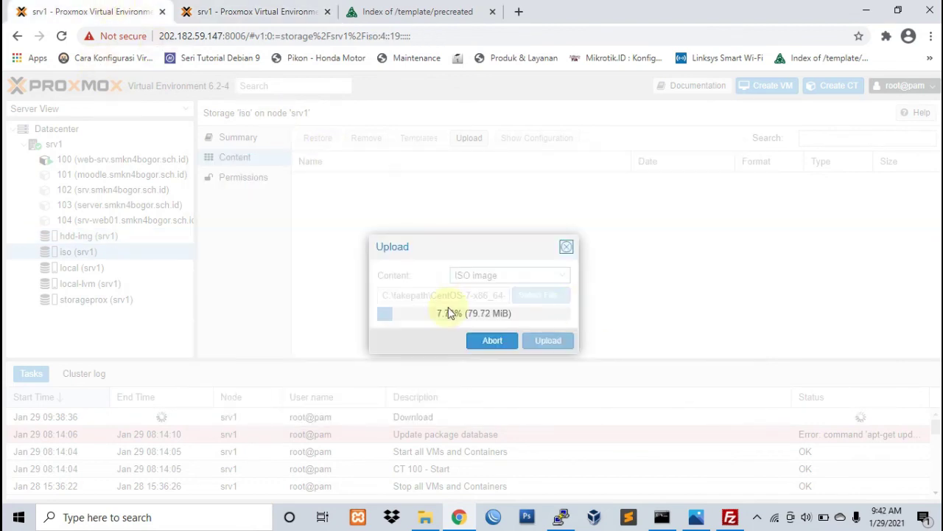
{"action": "left_click", "coordinate": [236, 10]}
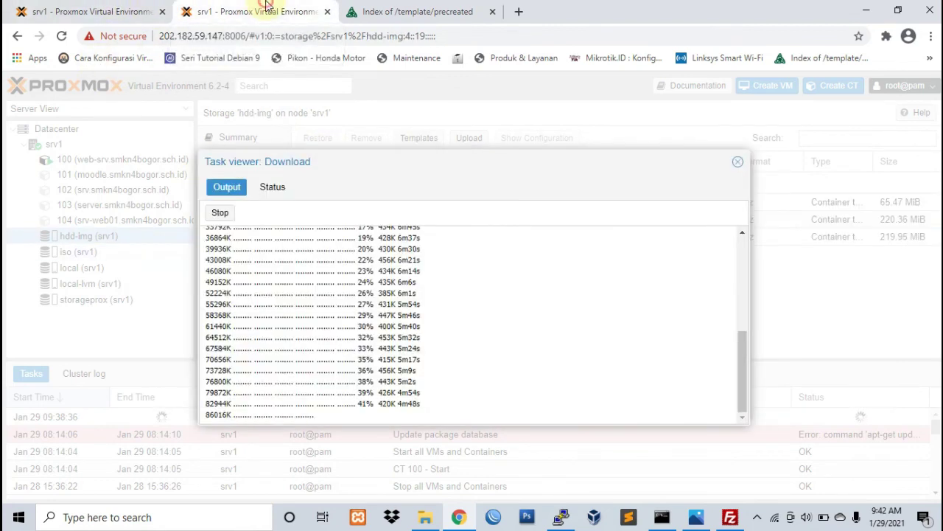
{"action": "left_click", "coordinate": [159, 11]}
{"action": "left_click", "coordinate": [188, 9]}
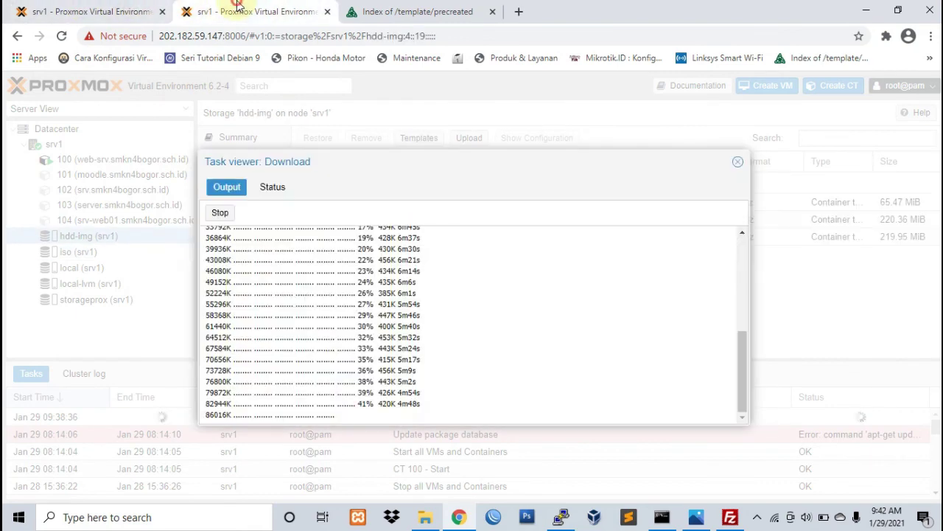
{"action": "left_click", "coordinate": [73, 8]}
{"action": "left_click", "coordinate": [290, 5]}
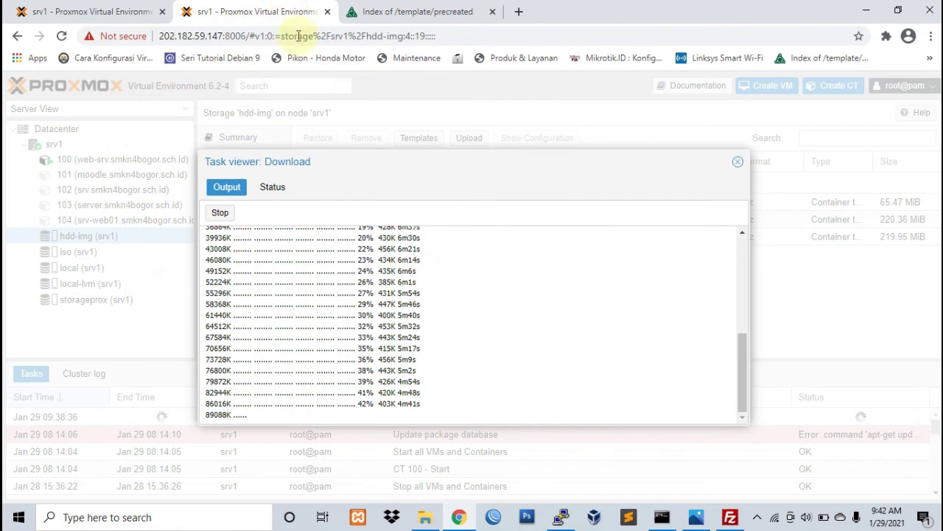
{"action": "left_click", "coordinate": [126, 9]}
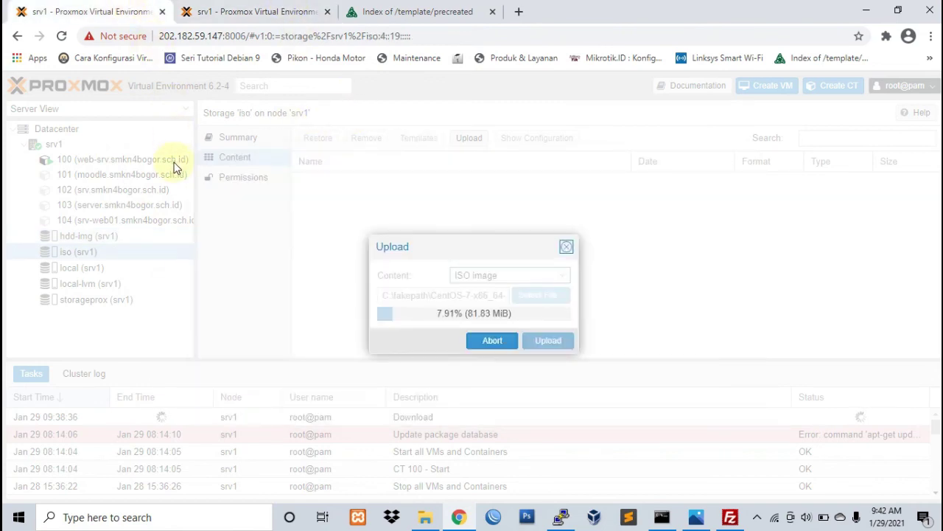